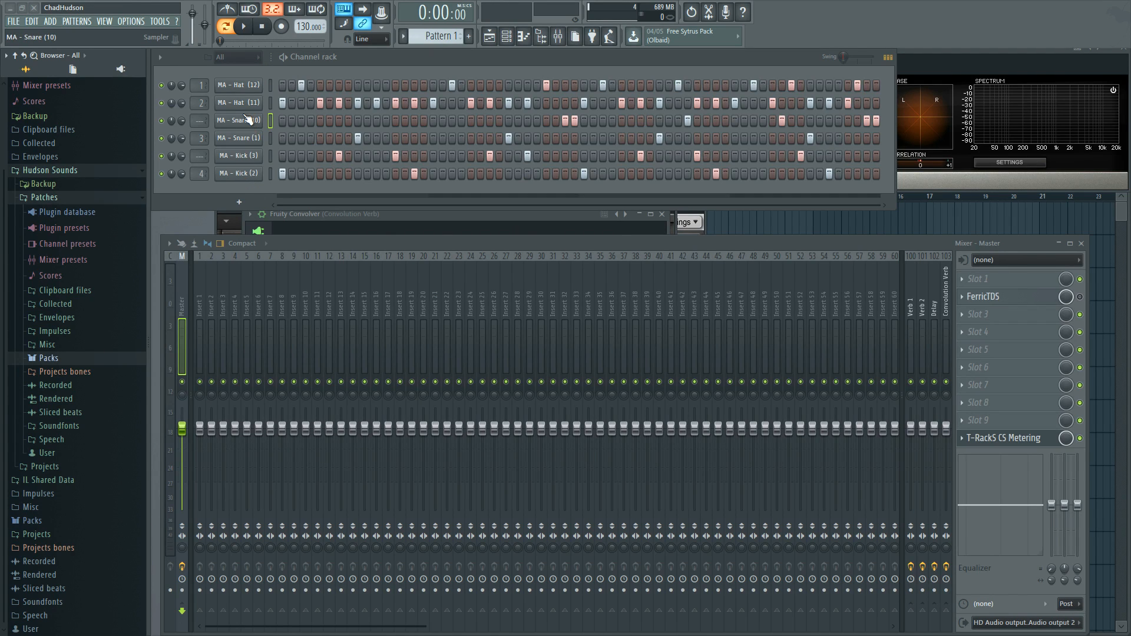
Step: Start pattern playback and assign the six drum channels to mixer inserts 10 to 15, from Kick (2) up to Hat (12)
{"action": "key", "text": "space"}
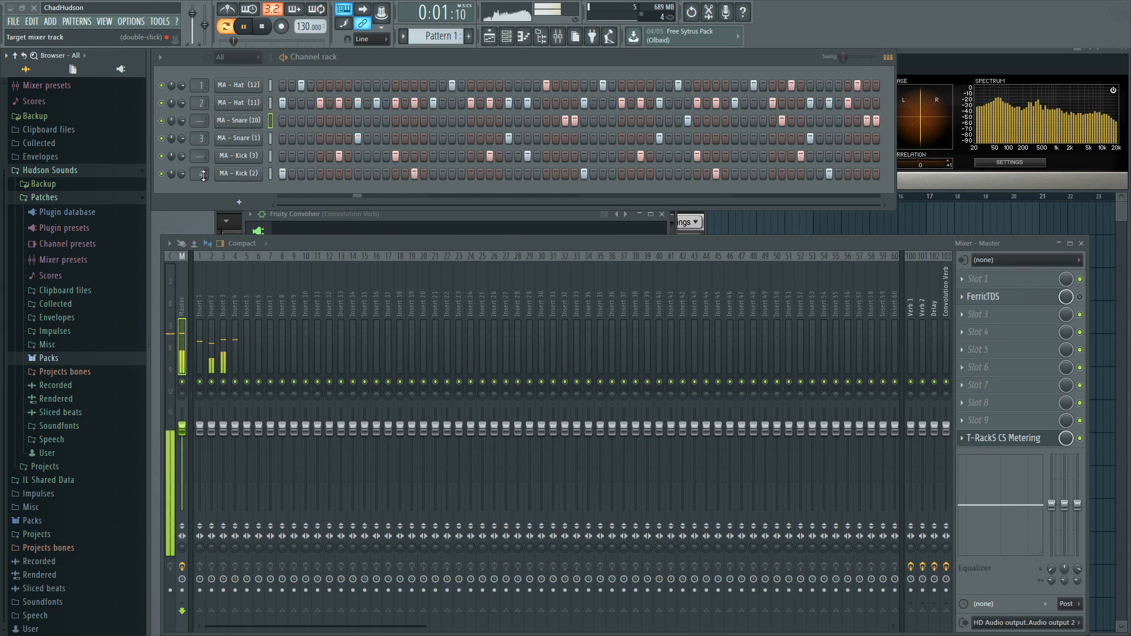
{"action": "scroll", "coordinate": [201, 174], "scroll_direction": "up", "scroll_amount": 5}
{"action": "scroll", "coordinate": [202, 174], "scroll_direction": "up", "scroll_amount": 1}
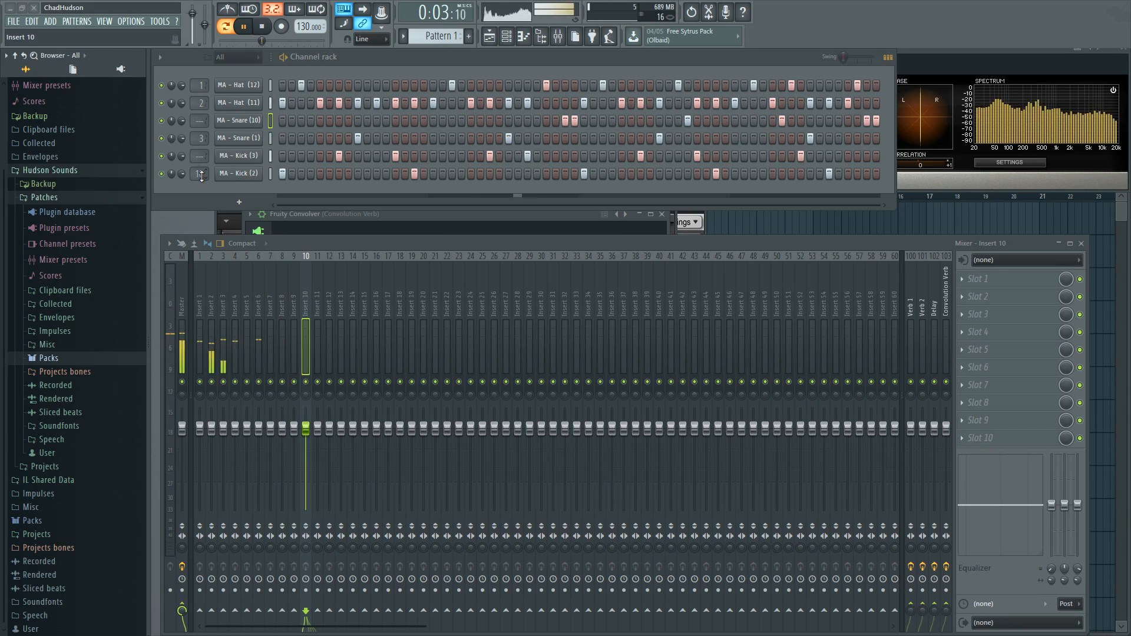
{"action": "scroll", "coordinate": [194, 155], "scroll_direction": "up", "scroll_amount": 10}
{"action": "scroll", "coordinate": [194, 155], "scroll_direction": "up", "scroll_amount": 1}
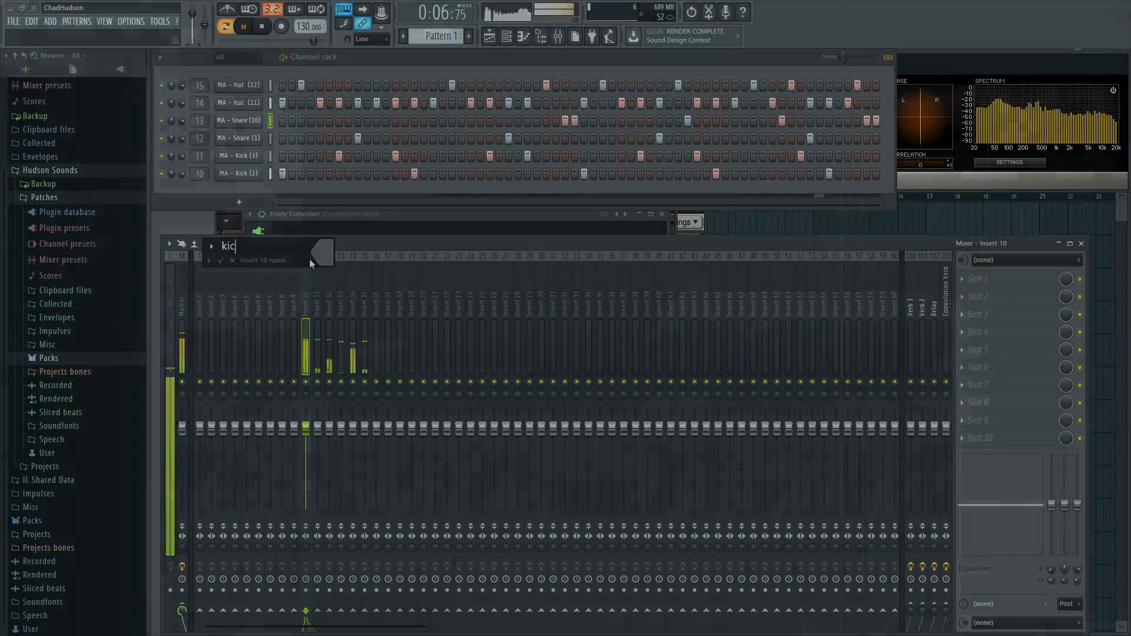
Step: Rename mixer inserts 10 to 15 as kick1, kick2, s1, s2, hh cl and hh o
{"action": "right_click", "coordinate": [317, 259]}
{"action": "left_click", "coordinate": [354, 267]}
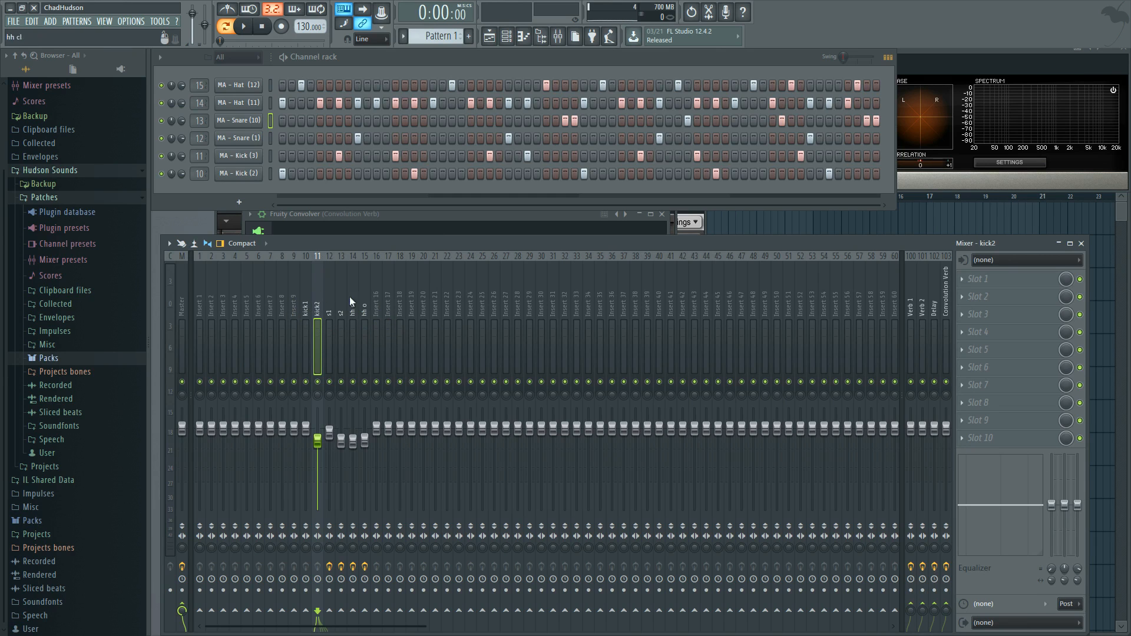
{"action": "left_click", "coordinate": [303, 288]}
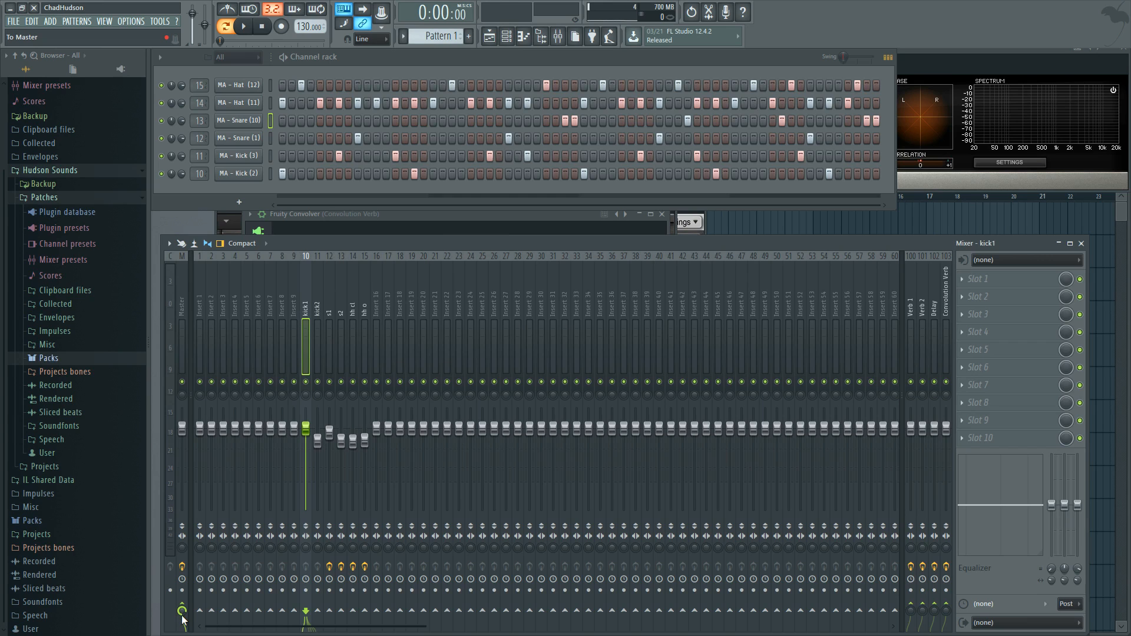
Step: Rename mixer insert 5 as DRUM BUS
{"action": "right_click", "coordinate": [245, 309]}
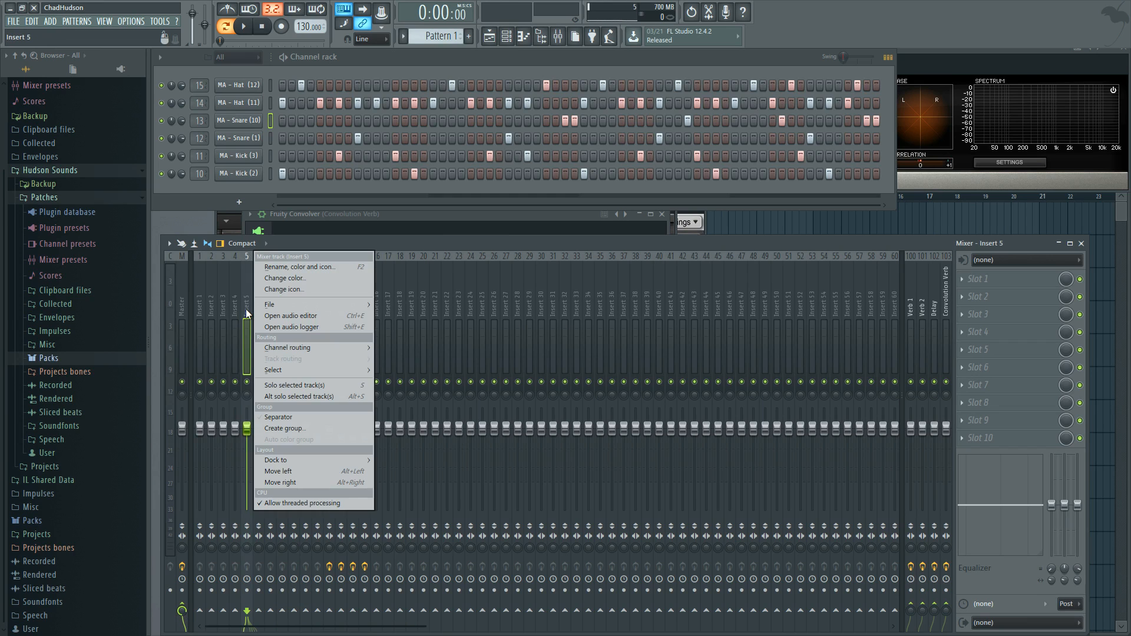
{"action": "left_click", "coordinate": [272, 267]}
{"action": "type", "text": "DRUM BUS"}
{"action": "key", "text": "Return"}
Step: Route kick1 to DRUM BUS, check it with a short playback, and disable its direct send to Master
{"action": "left_click", "coordinate": [307, 284]}
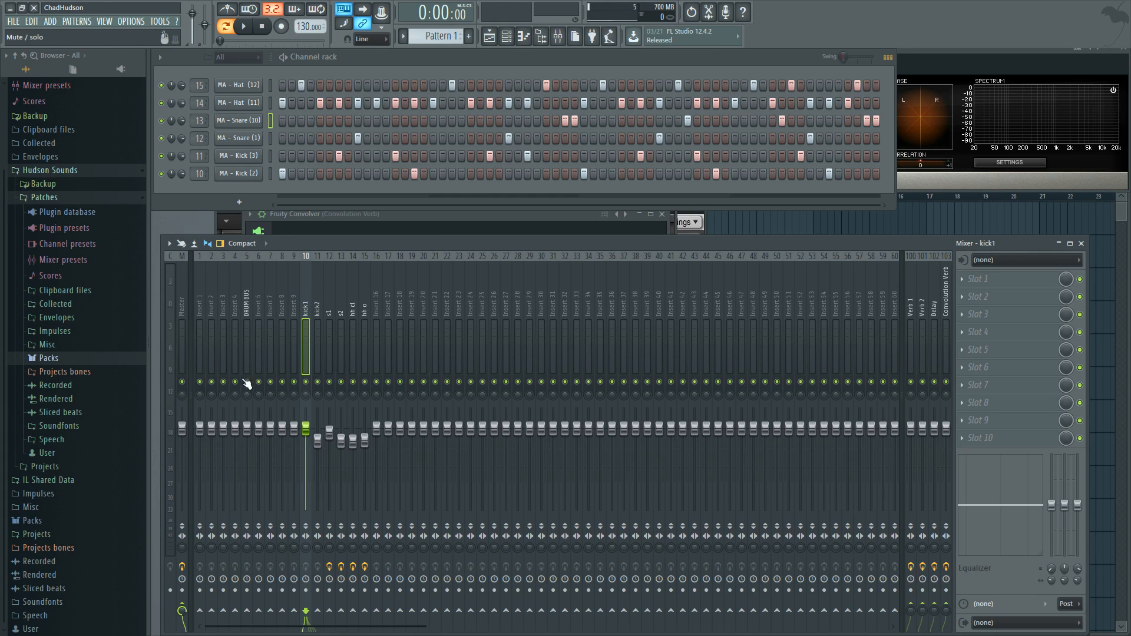
{"action": "left_click", "coordinate": [248, 612]}
{"action": "left_click", "coordinate": [246, 27]}
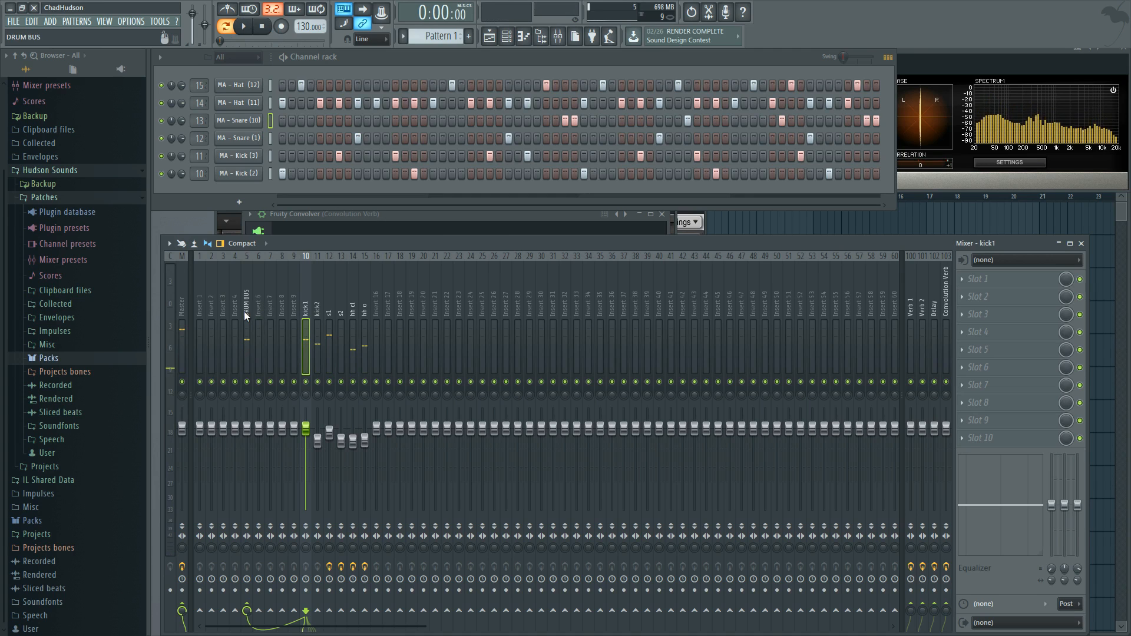
{"action": "key", "text": "space"}
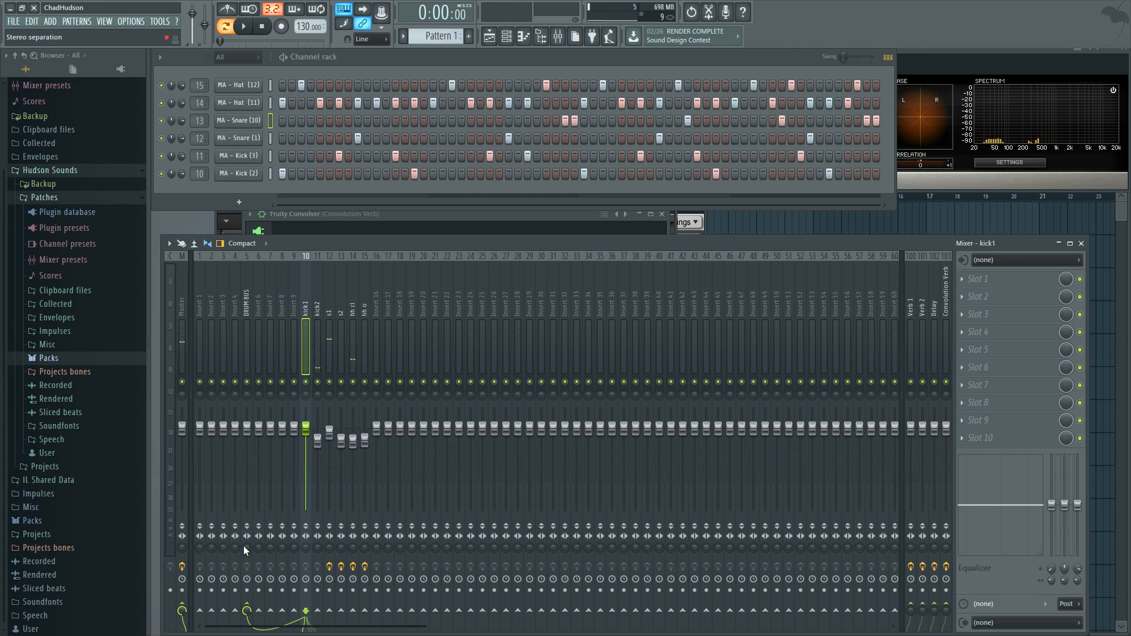
{"action": "left_click", "coordinate": [183, 606]}
{"action": "left_click", "coordinate": [247, 318]}
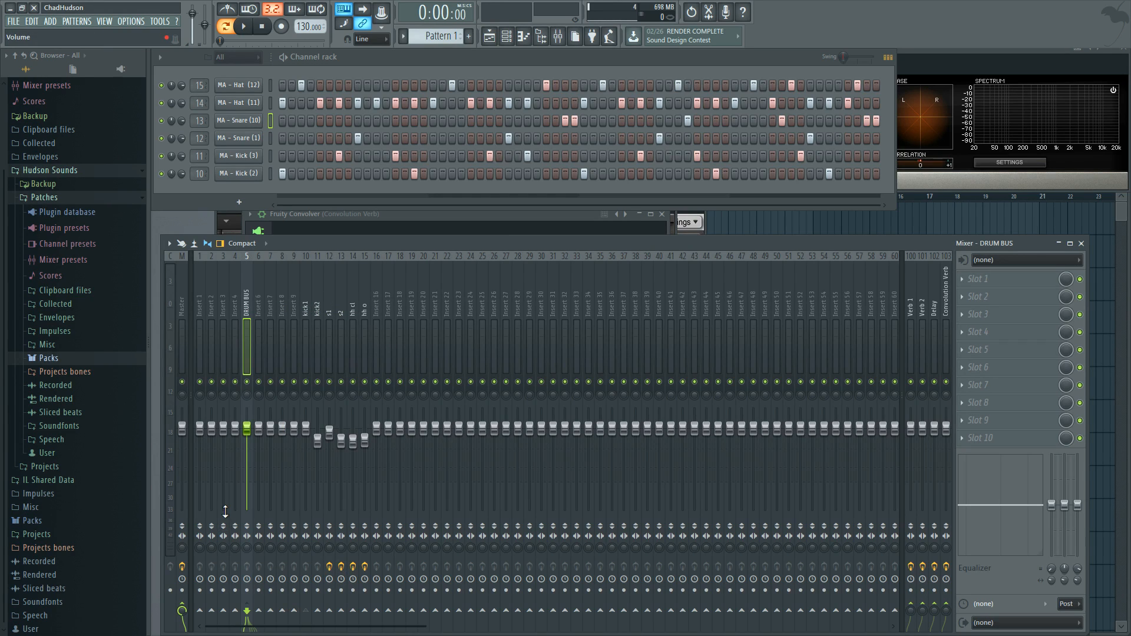
Step: Route the remaining drum tracks, from kick2 to hh o, to DRUM BUS instead of Master
{"action": "left_click", "coordinate": [316, 297]}
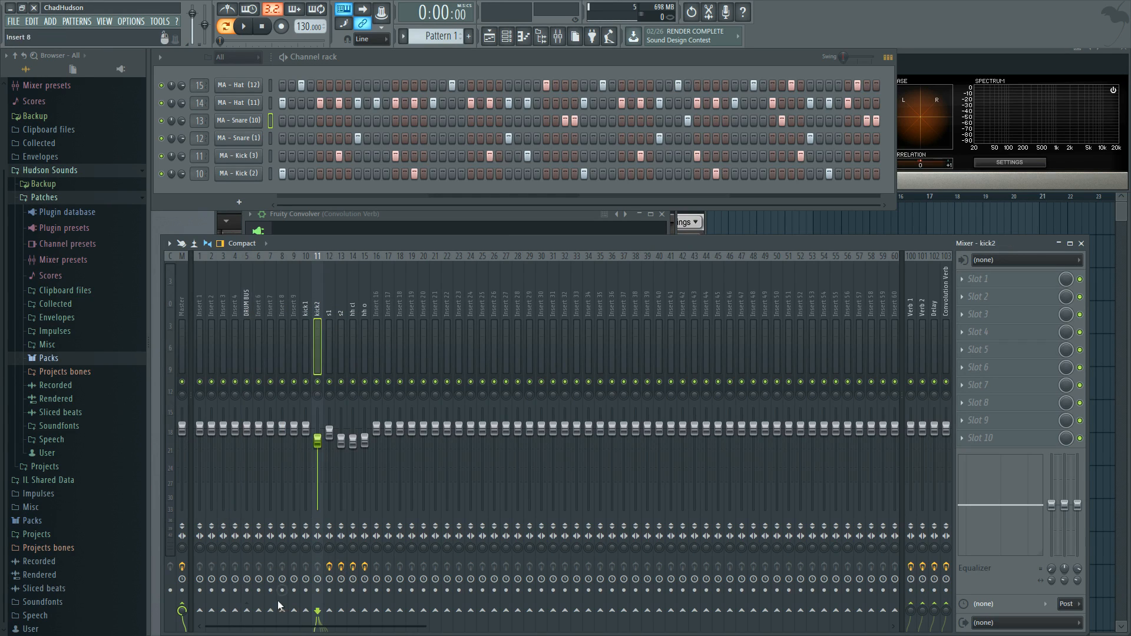
{"action": "left_click", "coordinate": [247, 611]}
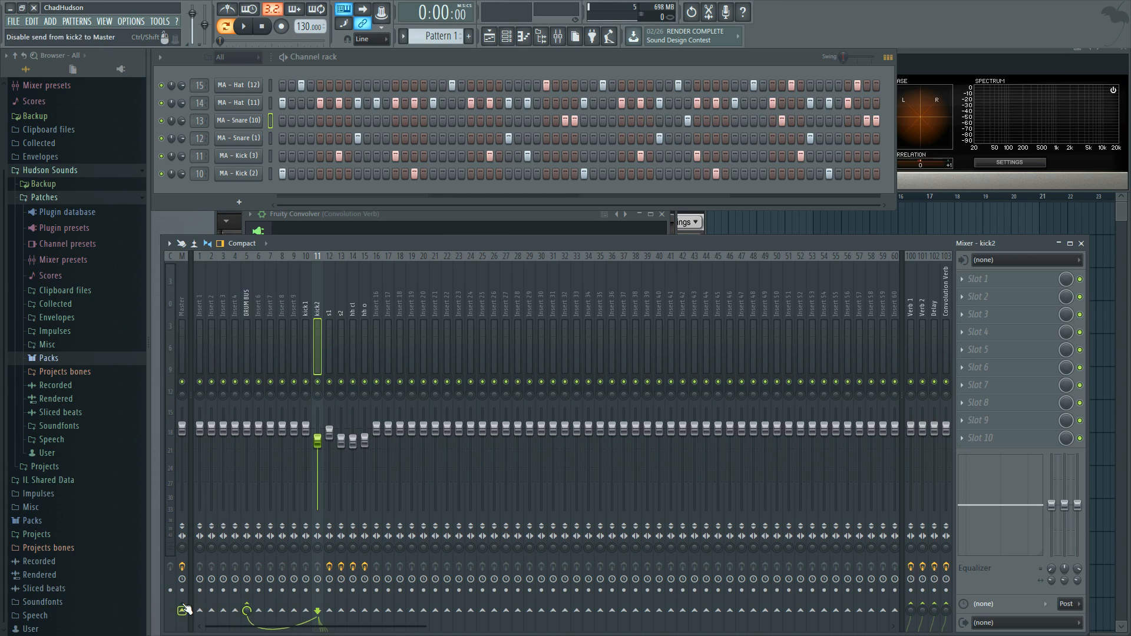
{"action": "left_click", "coordinate": [329, 300]}
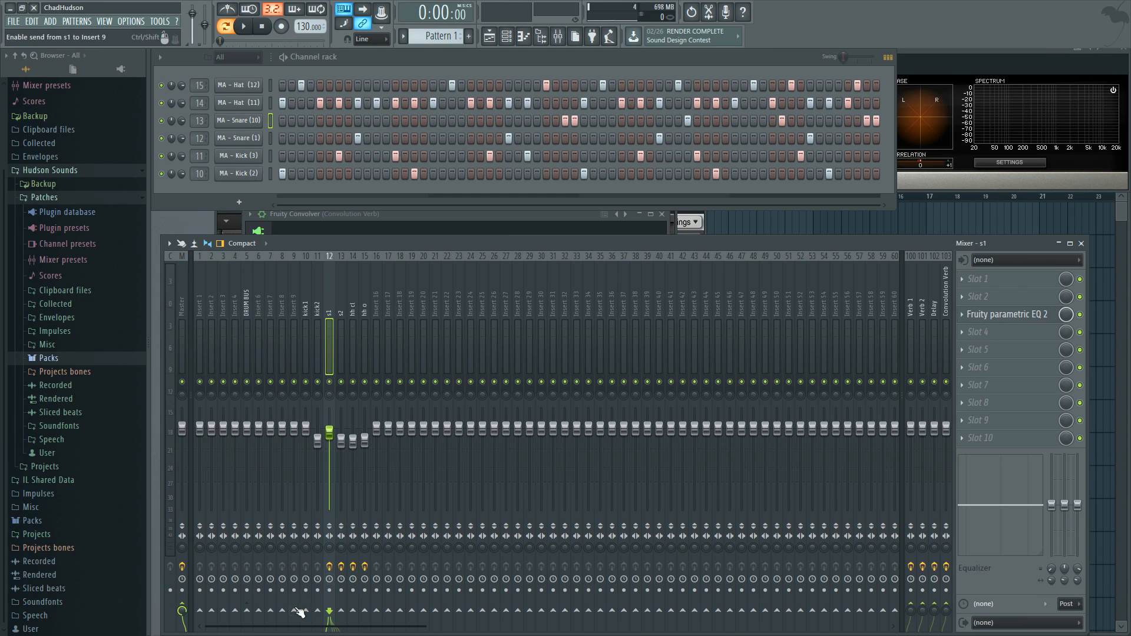
{"action": "left_click", "coordinate": [247, 611]}
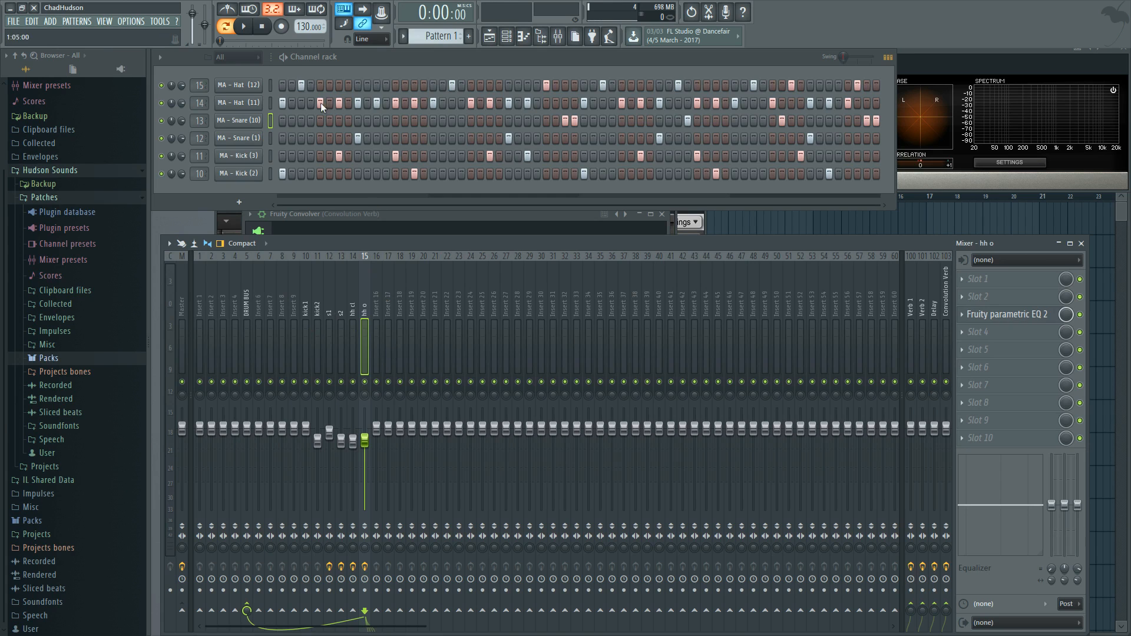
Step: Play the pattern while lowering the DRUM BUS fader and raising it again to test its control over the drums
{"action": "key", "text": "space"}
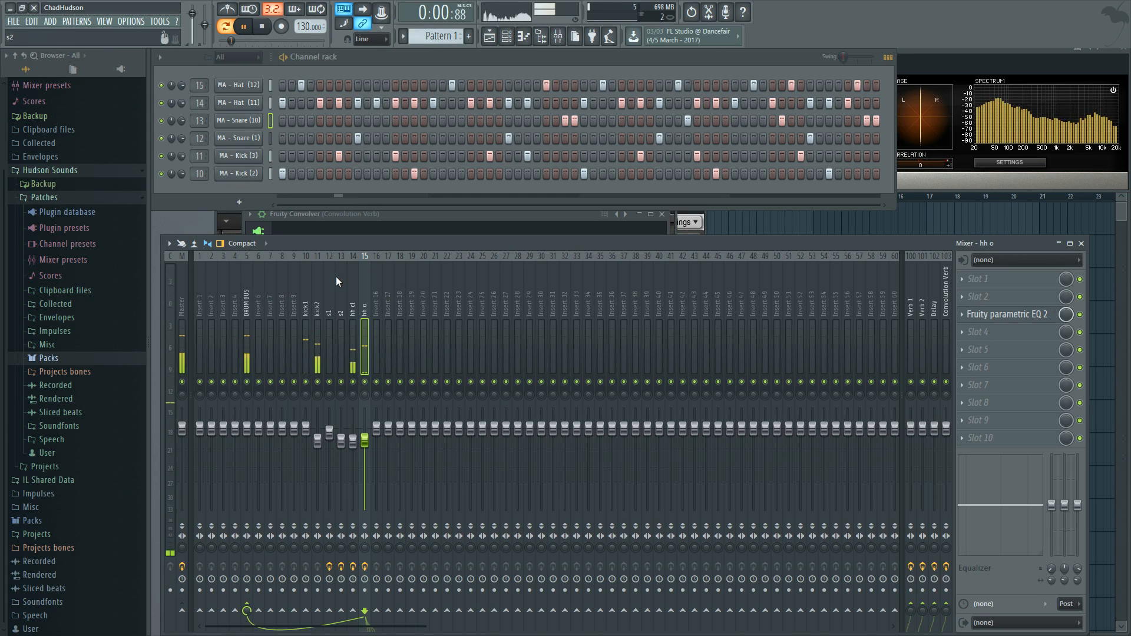
{"action": "left_click_drag", "start_coordinate": [250, 432], "coordinate": [250, 497]}
{"action": "left_click_drag", "start_coordinate": [246, 495], "coordinate": [247, 427]}
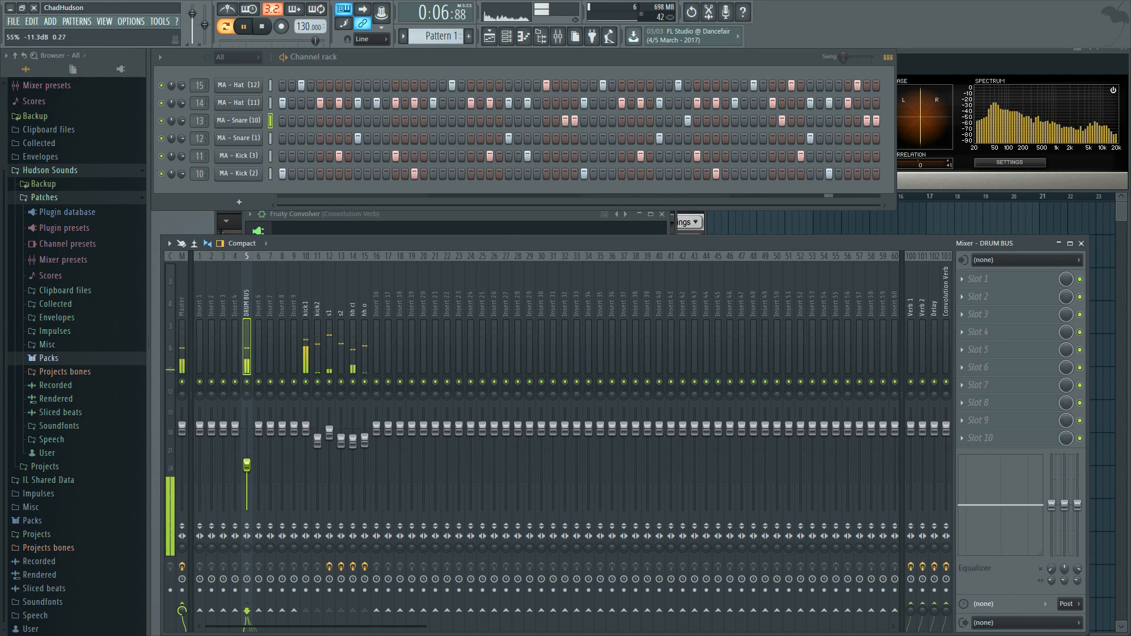
{"action": "key", "text": "space"}
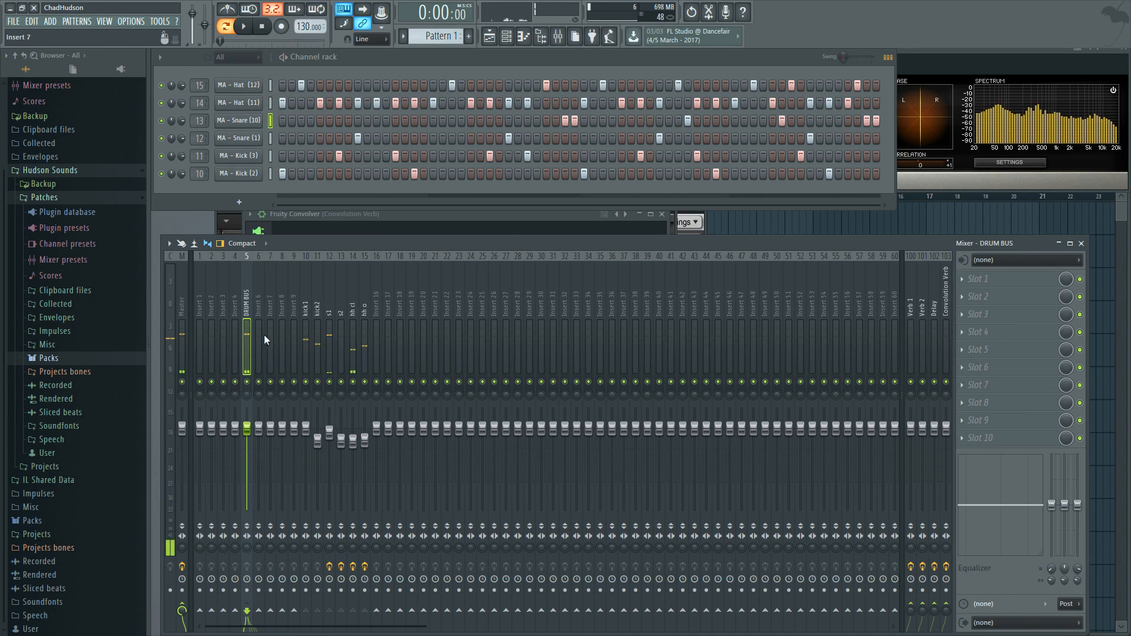
Step: Load Fruity Parametric EQ 2 in slot 2 and T-RackS CS Classic Comp in slot 4 of DRUM BUS
{"action": "left_click", "coordinate": [962, 297]}
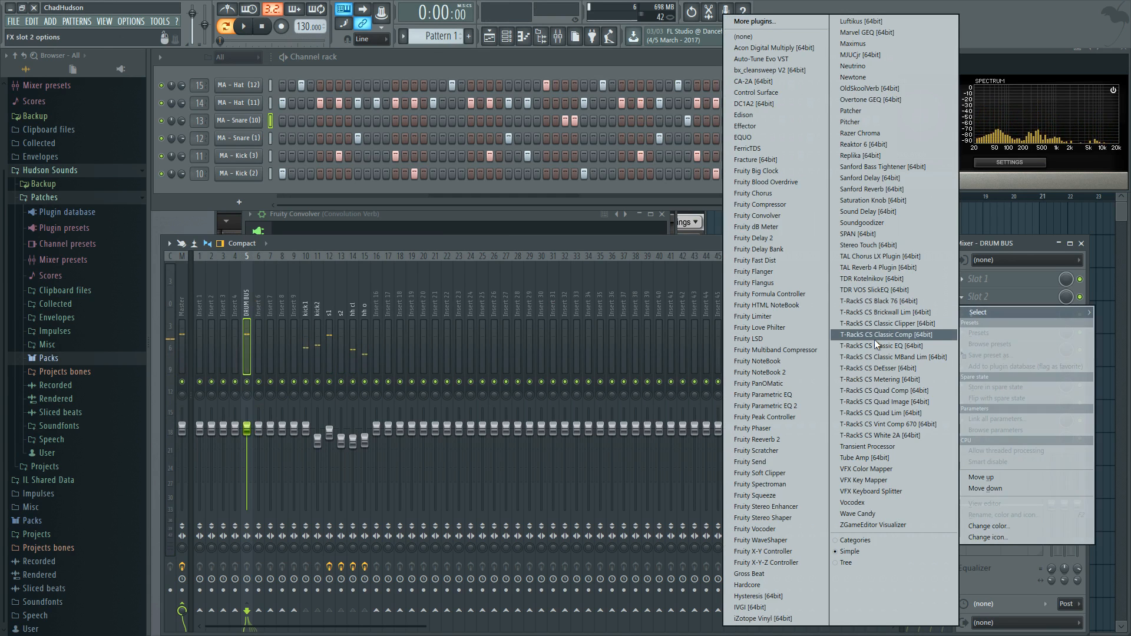
{"action": "left_click", "coordinate": [807, 404]}
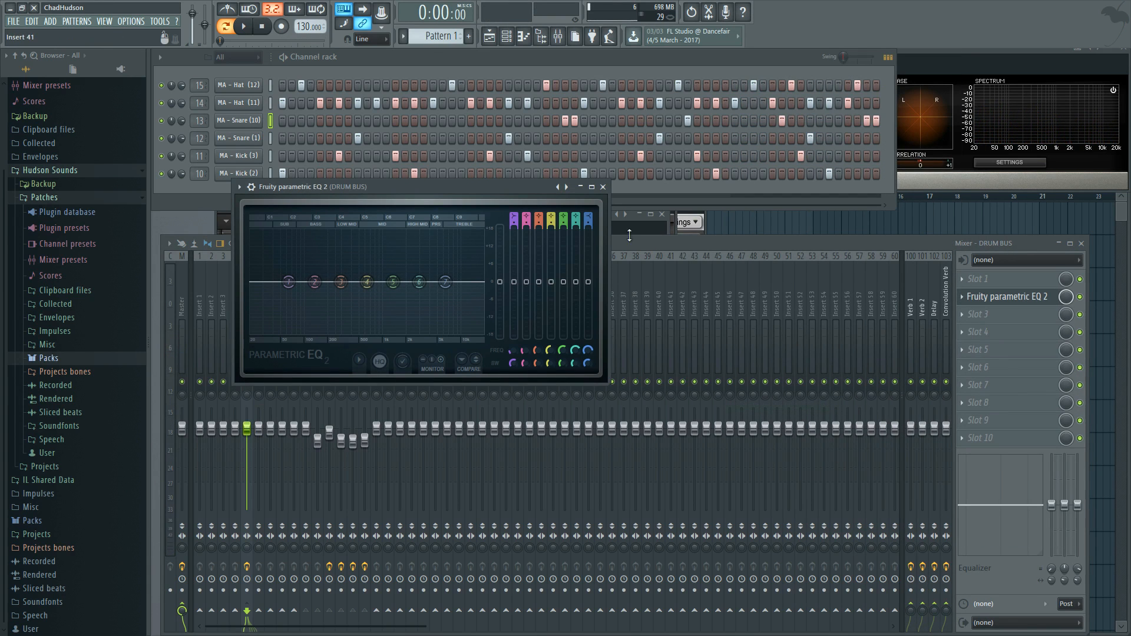
{"action": "left_click", "coordinate": [964, 332]}
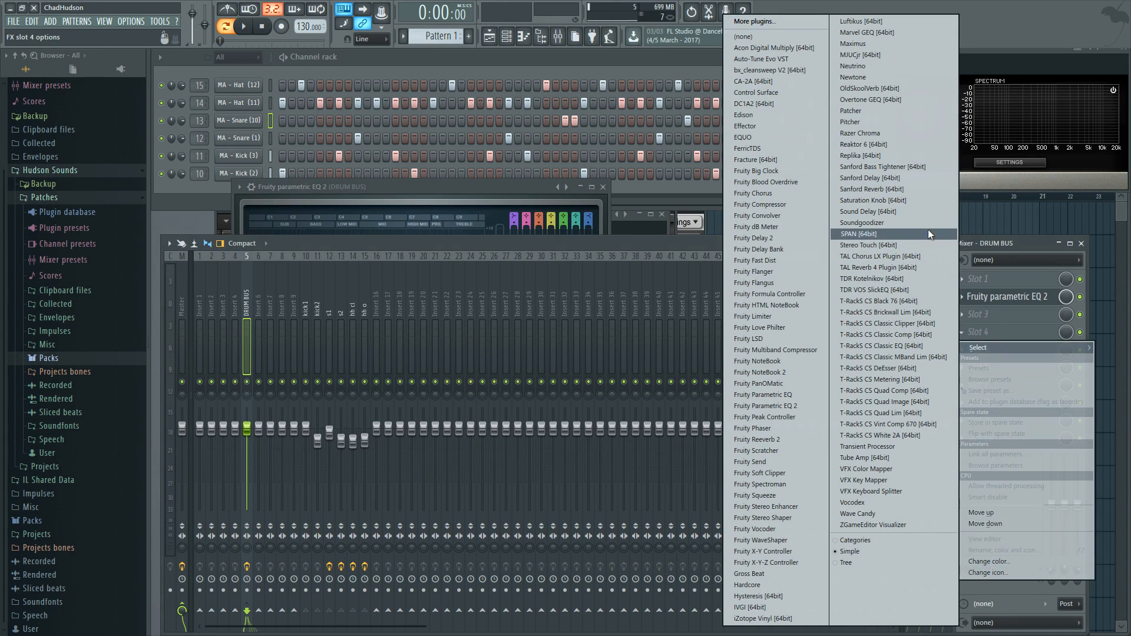
{"action": "left_click", "coordinate": [885, 335]}
Step: During playback, EQ DRUM BUS with band 1 at -16.6 dB and 20 Hz, slight boosts near 293 Hz and in the extreme highs, and a slight high-frequency dip
{"action": "key", "text": "space"}
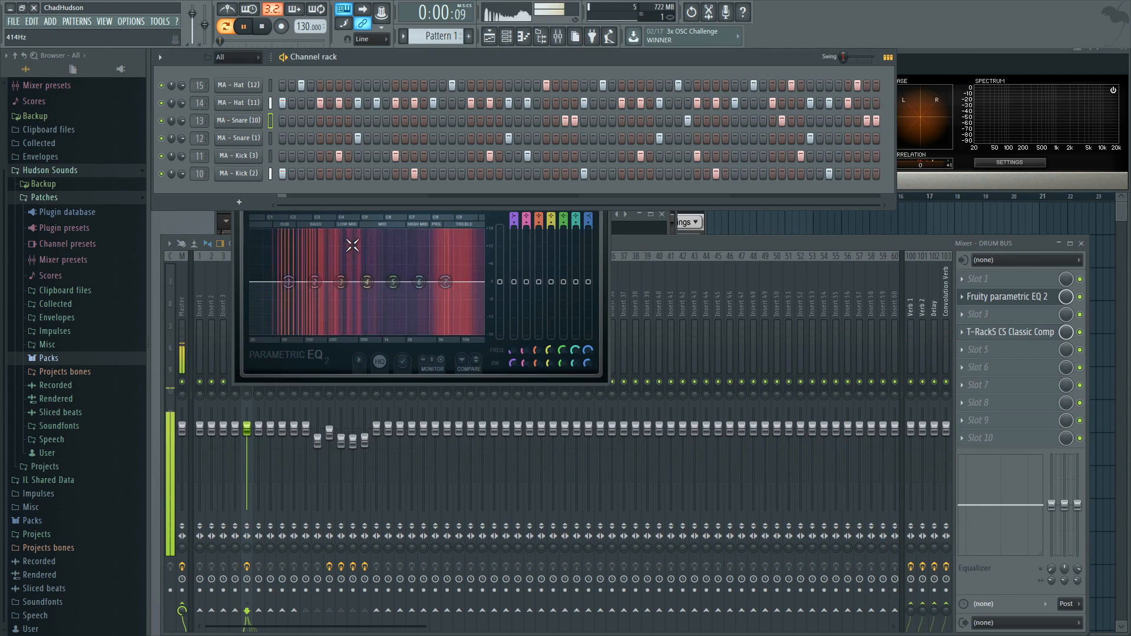
{"action": "left_click", "coordinate": [244, 285]}
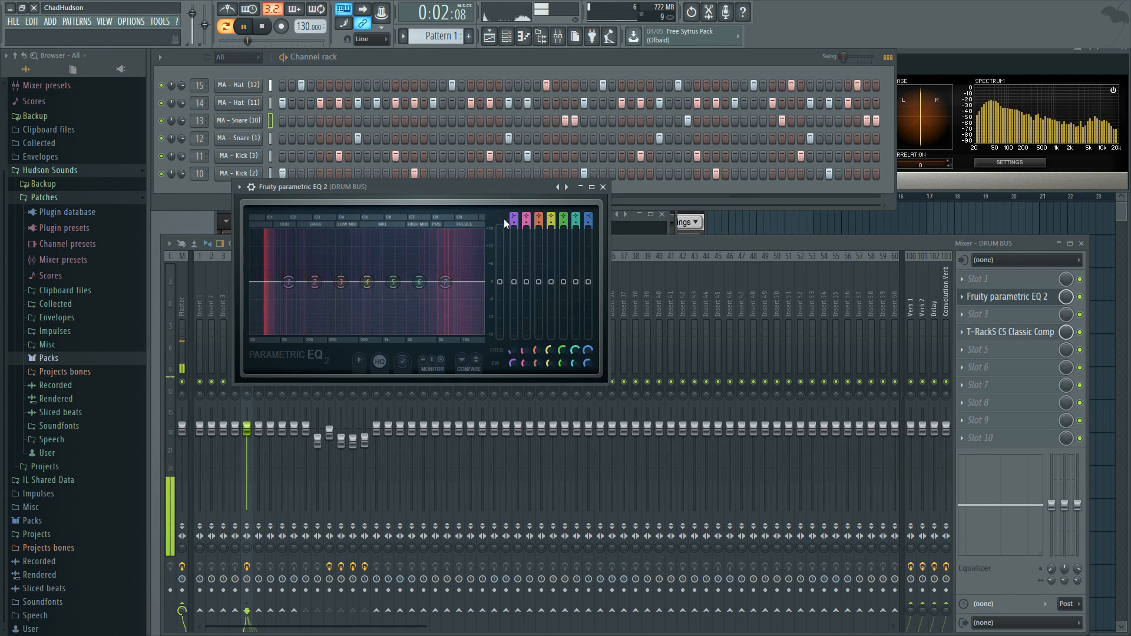
{"action": "left_click_drag", "start_coordinate": [489, 183], "coordinate": [485, 171]}
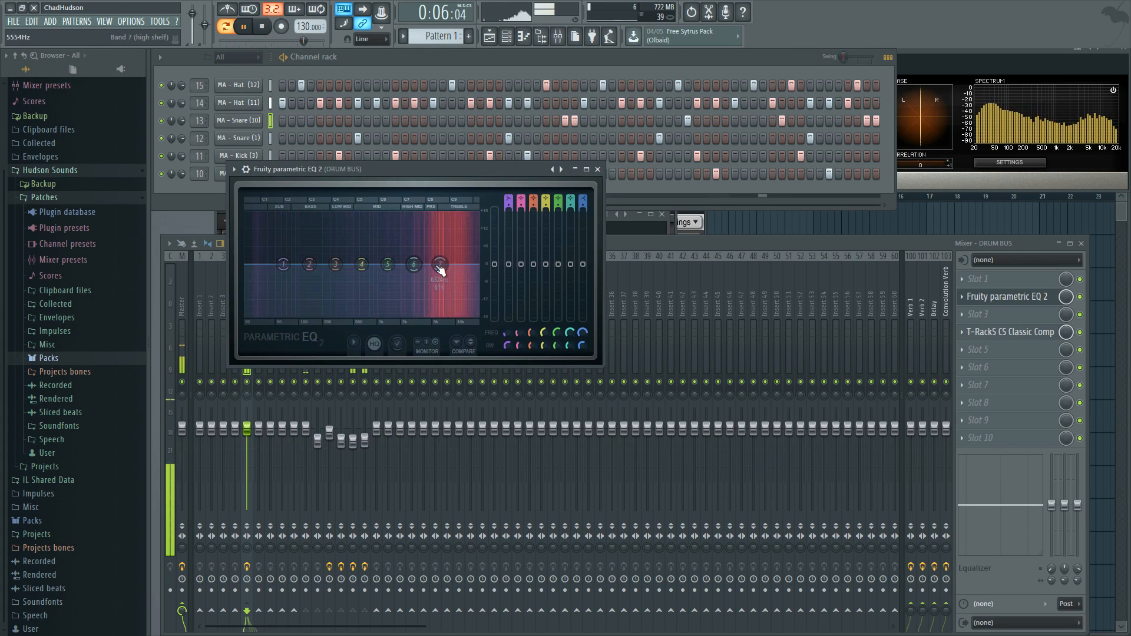
{"action": "left_click_drag", "start_coordinate": [414, 265], "coordinate": [475, 252]}
{"action": "left_click_drag", "start_coordinate": [283, 264], "coordinate": [246, 312]}
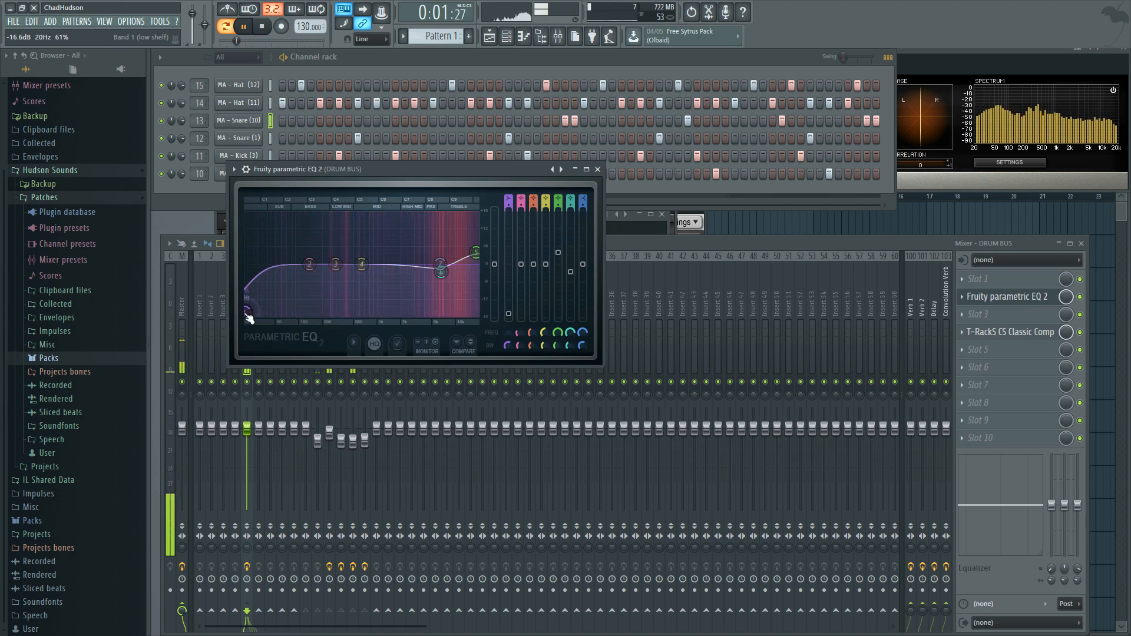
{"action": "left_click_drag", "start_coordinate": [336, 265], "coordinate": [336, 264]}
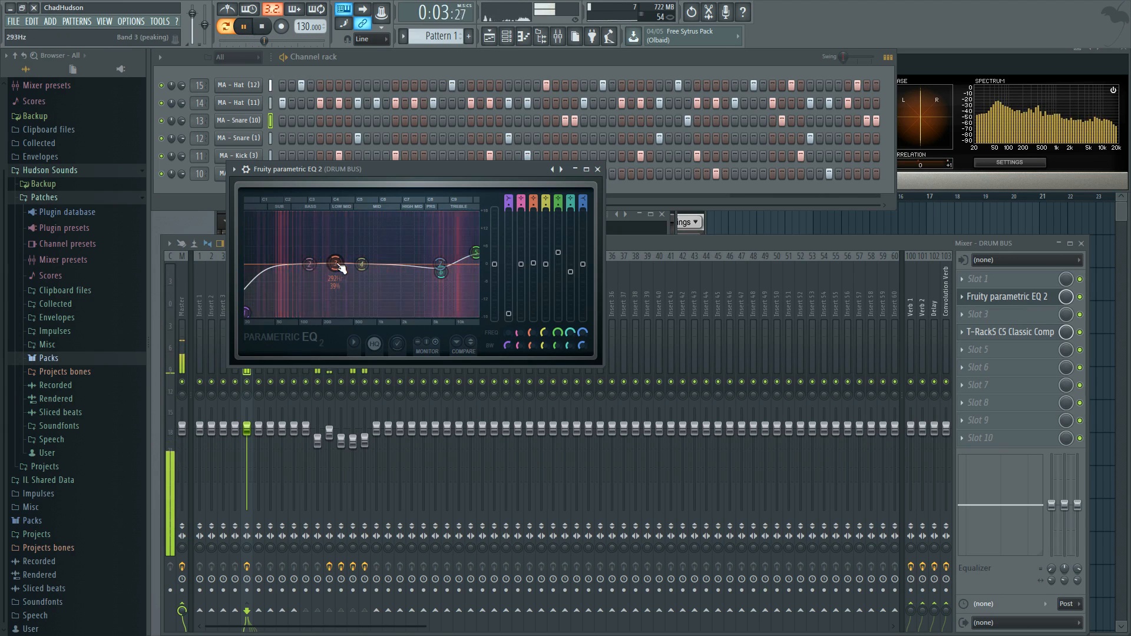
{"action": "left_click", "coordinate": [597, 169]}
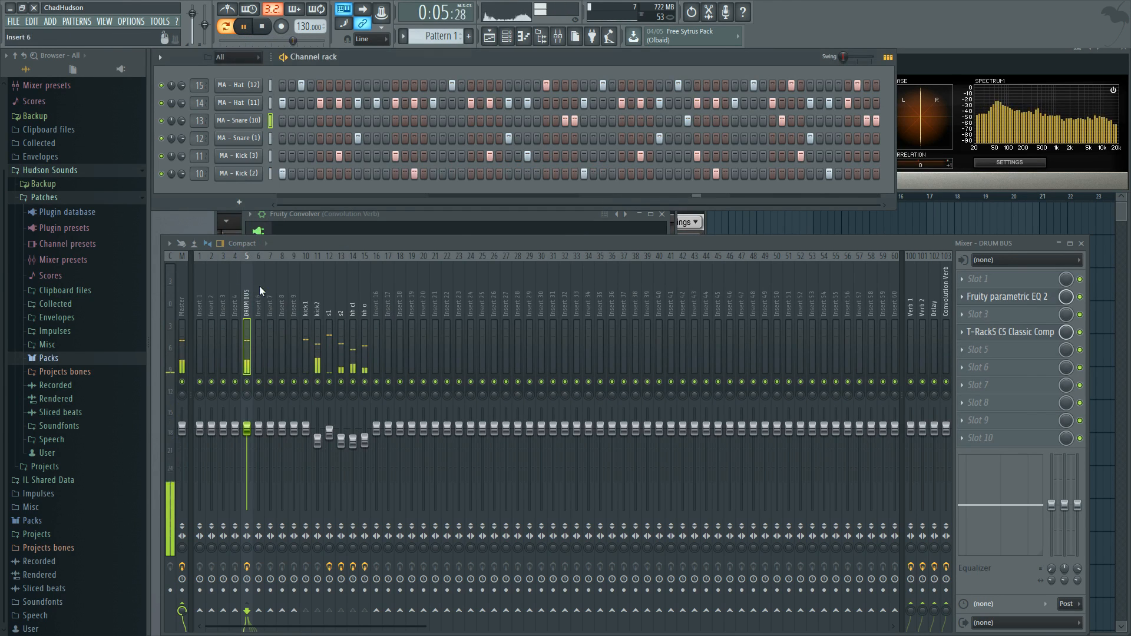
Step: Set the DRUM BUS compressor's ratio to about 2.64 and input drive to -9.6 dB, and compare the sound with bypass on and off
{"action": "left_click", "coordinate": [1007, 333]}
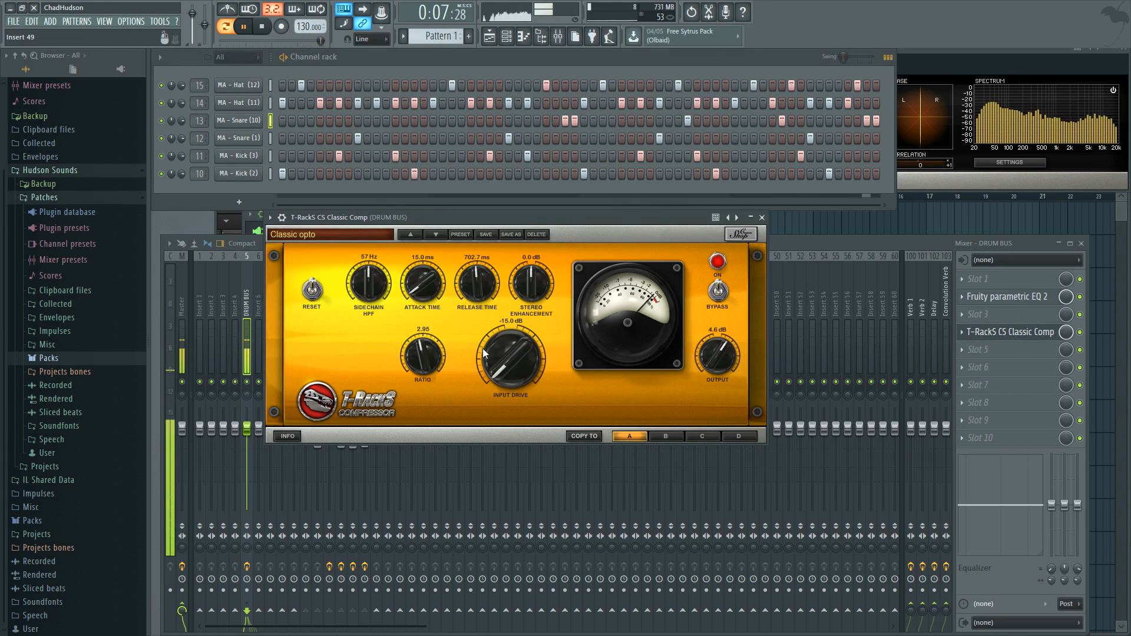
{"action": "left_click_drag", "start_coordinate": [434, 361], "coordinate": [439, 298]}
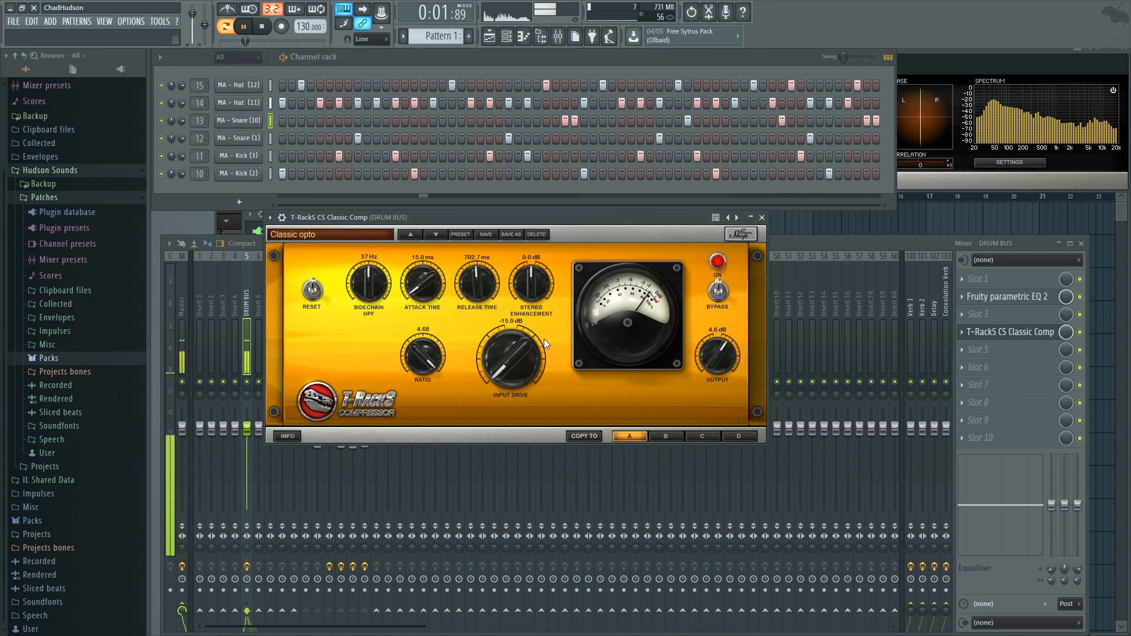
{"action": "left_click_drag", "start_coordinate": [423, 358], "coordinate": [511, 331]}
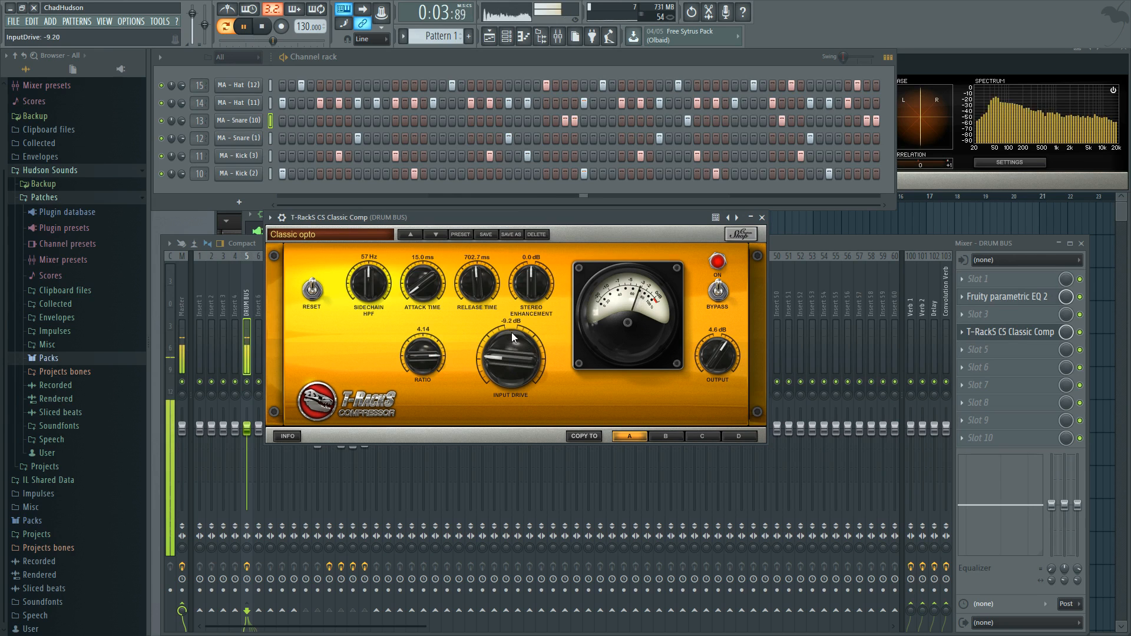
{"action": "left_click_drag", "start_coordinate": [422, 353], "coordinate": [424, 361]}
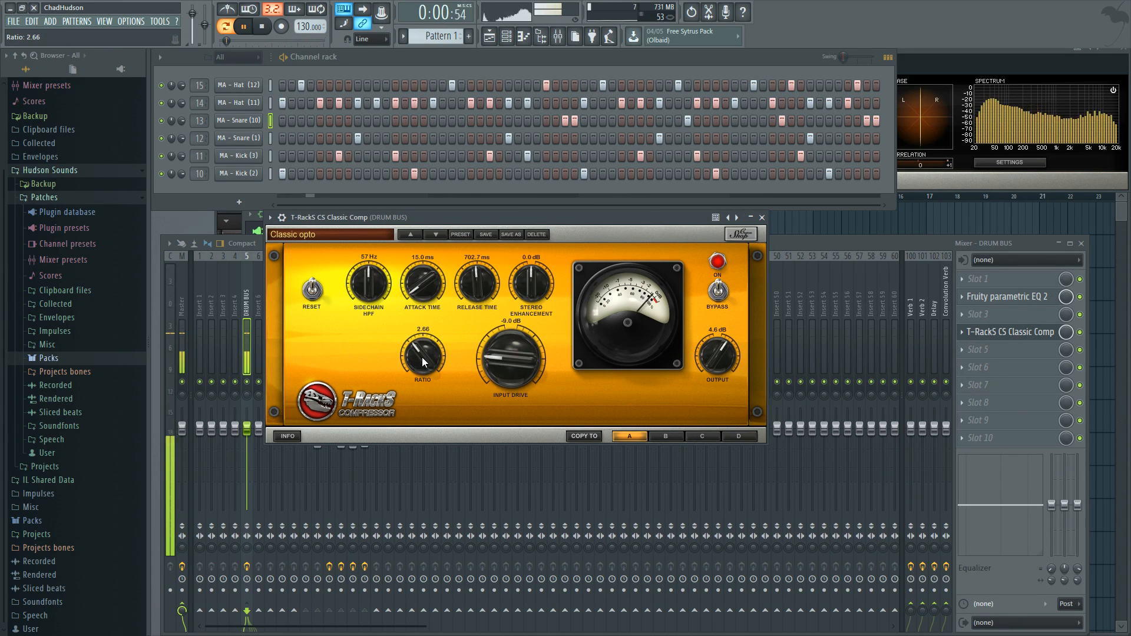
{"action": "left_click_drag", "start_coordinate": [512, 352], "coordinate": [513, 360]}
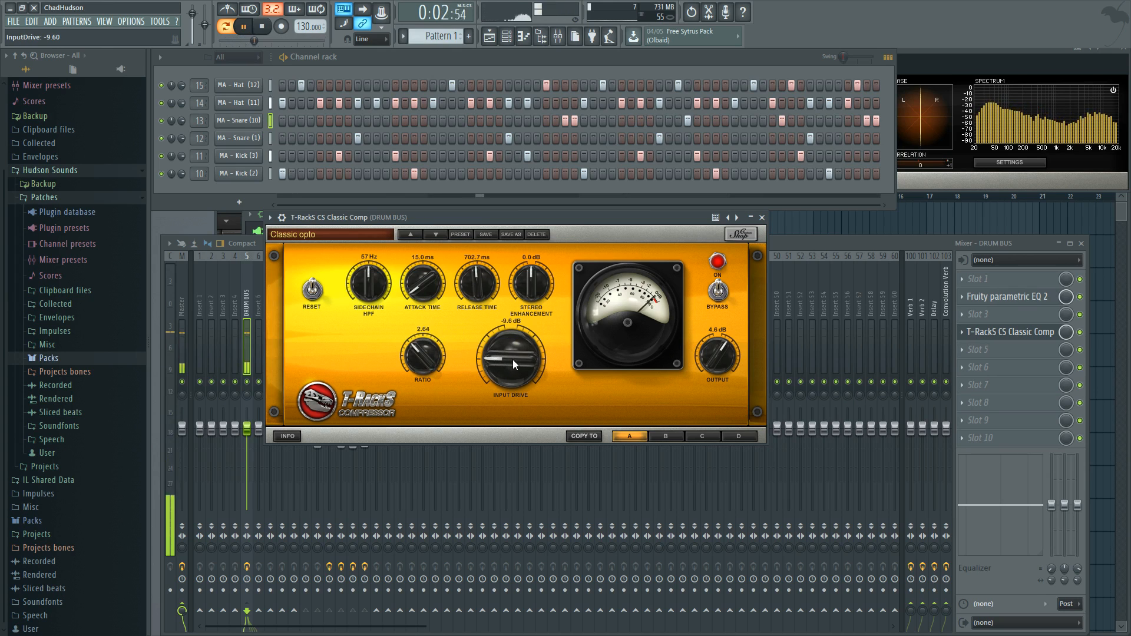
{"action": "left_click", "coordinate": [718, 291]}
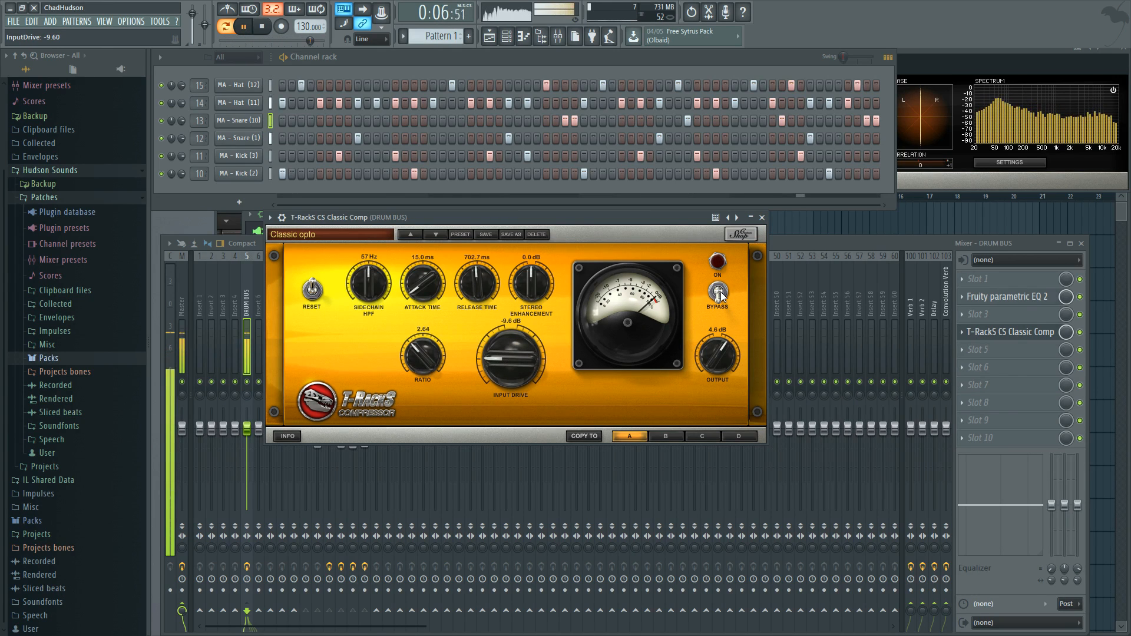
{"action": "left_click", "coordinate": [719, 291]}
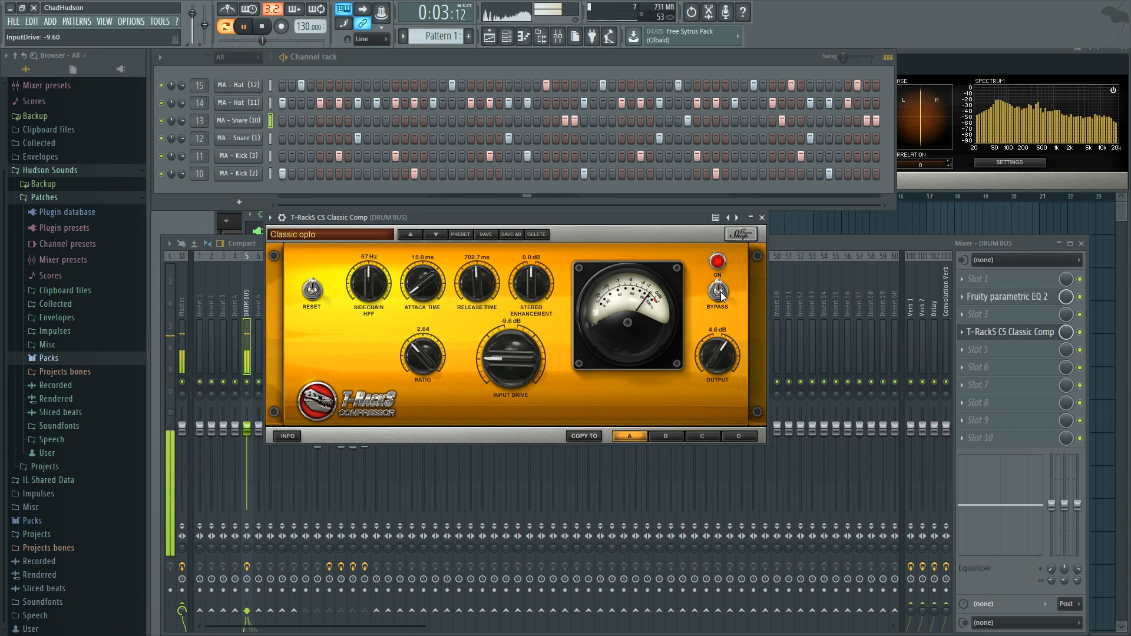
Step: Close the compressor and lower the DRUM BUS fader to about -4.8 dB
{"action": "left_click", "coordinate": [762, 217]}
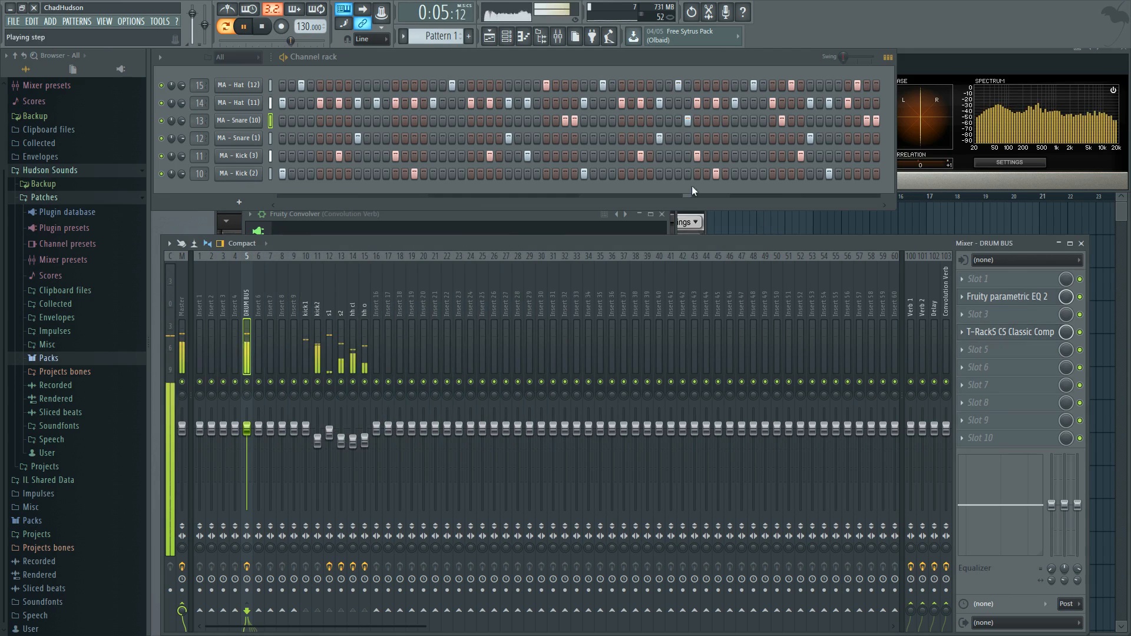
{"action": "mouse_move", "coordinate": [247, 429]}
{"action": "left_mouse_down"}
{"action": "mouse_move", "coordinate": [246, 466]}
{"action": "mouse_move", "coordinate": [249, 447]}
{"action": "left_mouse_up"}
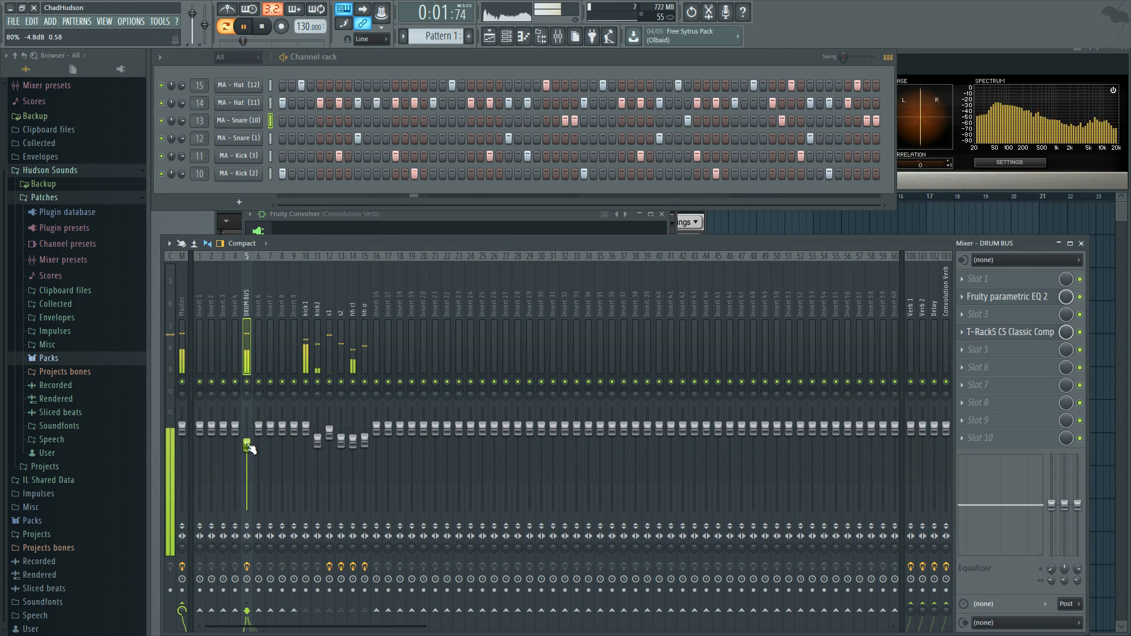